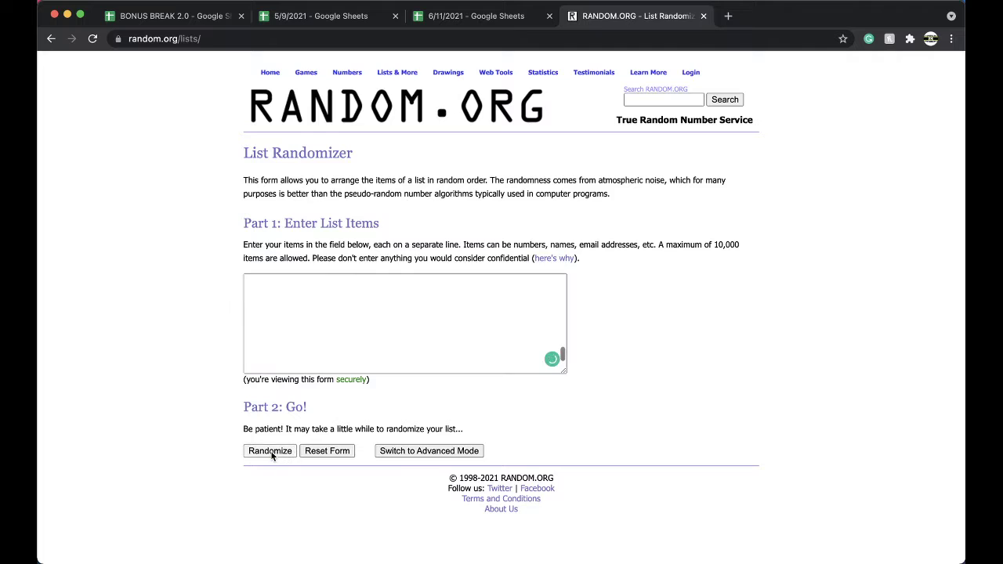
Randomize the entered number list five times in the List Randomizer
{"action": "left_click", "coordinate": [271, 451]}
{"action": "scroll", "coordinate": [266, 485], "scroll_direction": "down", "scroll_amount": 10}
{"action": "scroll", "coordinate": [262, 501], "scroll_direction": "down", "scroll_amount": 4}
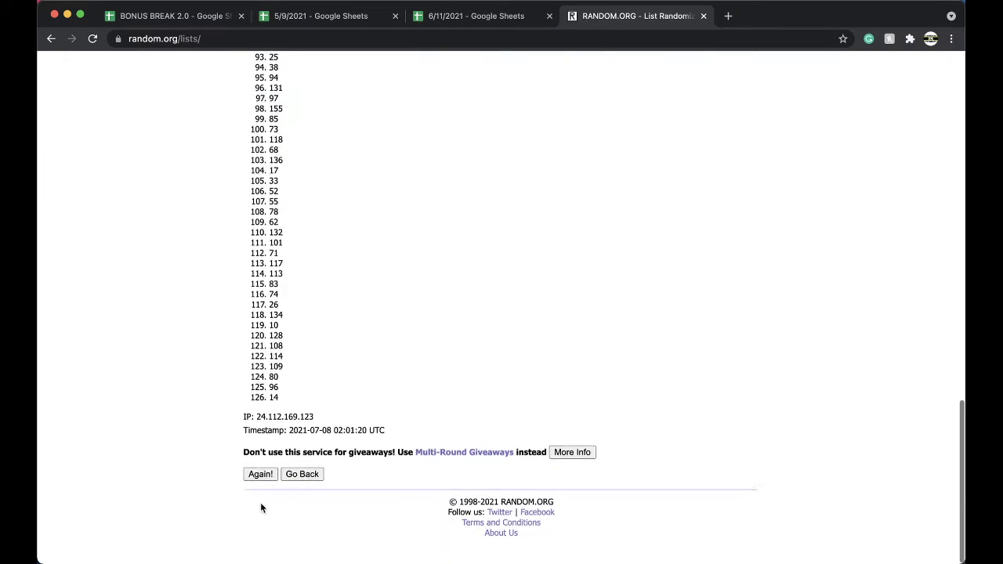
{"action": "left_click", "coordinate": [252, 486]}
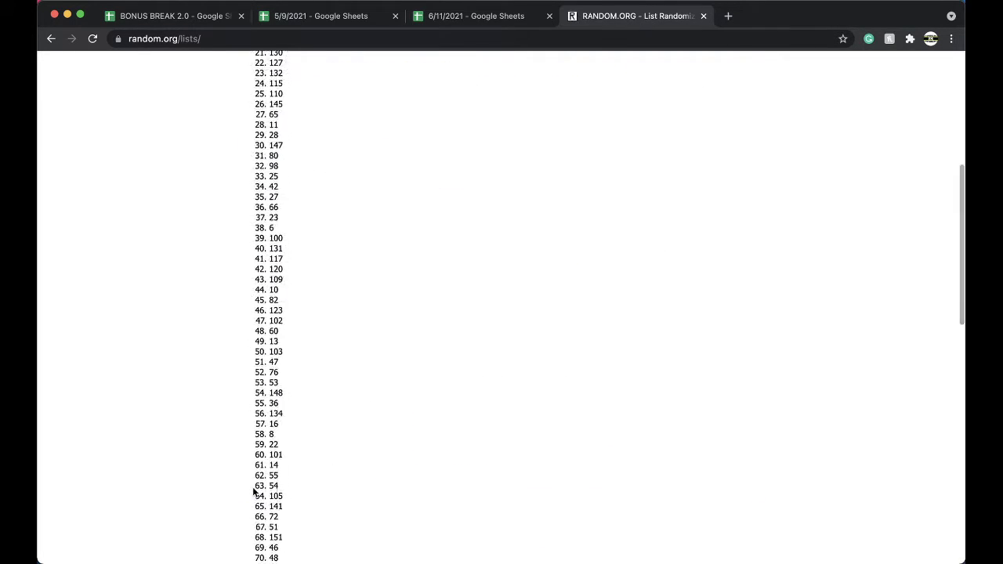
{"action": "left_click", "coordinate": [252, 486]}
{"action": "scroll", "coordinate": [252, 486], "scroll_direction": "down", "scroll_amount": 15}
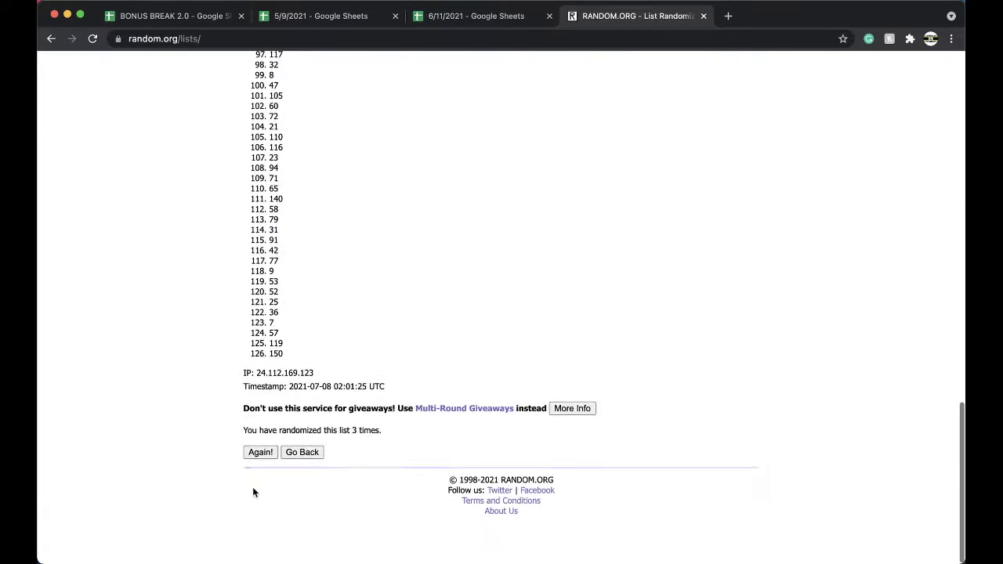
{"action": "scroll", "coordinate": [252, 486], "scroll_direction": "up", "scroll_amount": 1}
{"action": "left_click", "coordinate": [252, 487]}
{"action": "scroll", "coordinate": [252, 486], "scroll_direction": "down", "scroll_amount": 15}
{"action": "scroll", "coordinate": [253, 486], "scroll_direction": "up", "scroll_amount": 1}
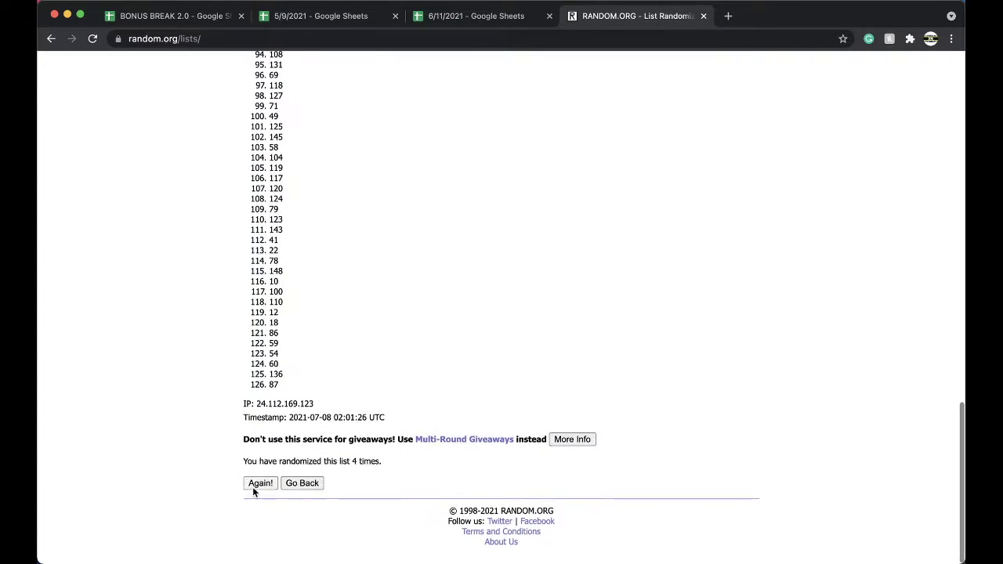
{"action": "left_click", "coordinate": [252, 486]}
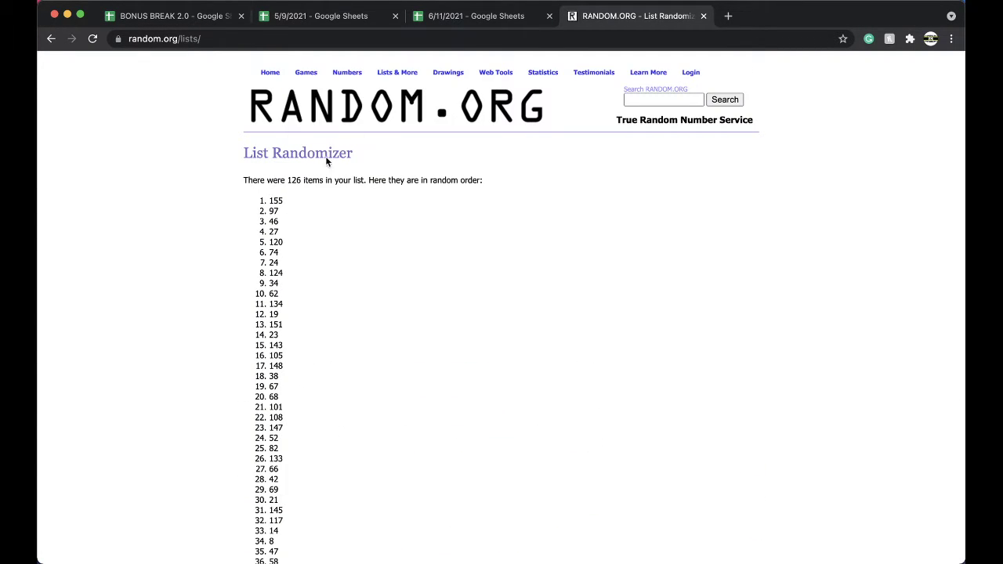
Switch to the 6/11/2021 spreadsheet and fill the cell containing 155 in column E with green
{"action": "left_click", "coordinate": [475, 15]}
{"action": "scroll", "coordinate": [445, 282], "scroll_direction": "down", "scroll_amount": 20}
{"action": "scroll", "coordinate": [445, 286], "scroll_direction": "down", "scroll_amount": 18}
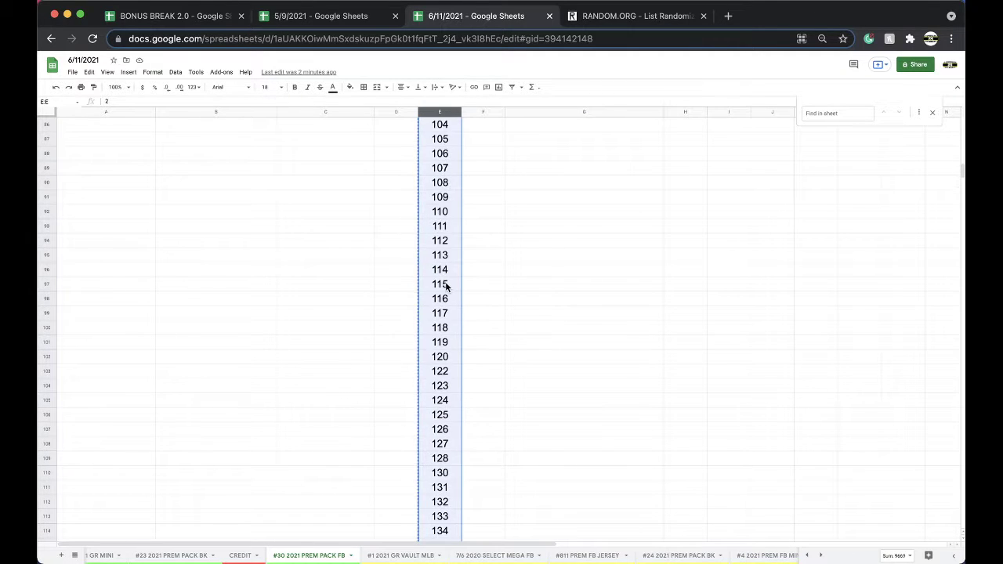
{"action": "left_click", "coordinate": [439, 258]}
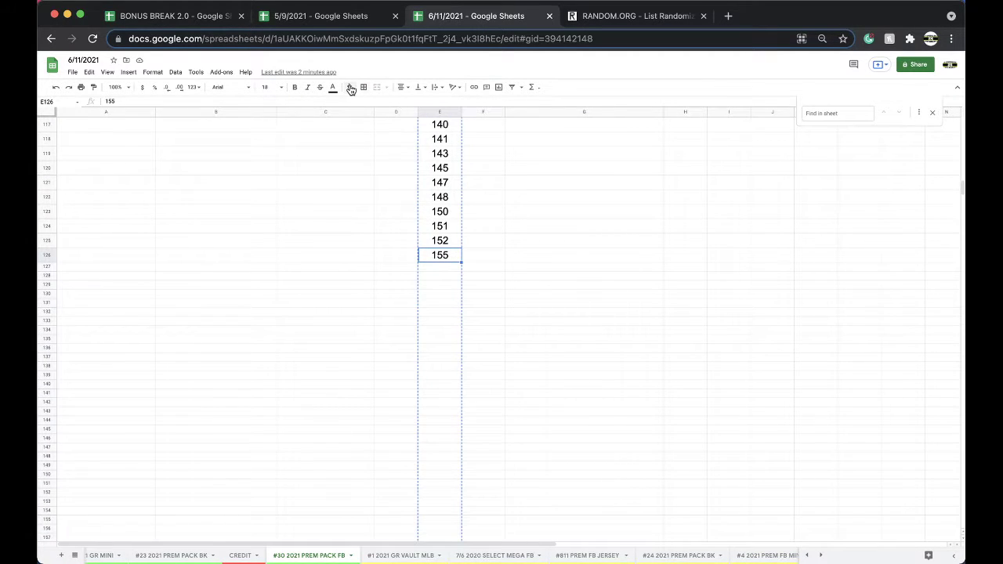
{"action": "left_click", "coordinate": [350, 87]}
{"action": "left_click", "coordinate": [384, 132]}
Duplicate the sheet #30 2021 PREM PACK FB and rename the copy #31 2021 PREM PACK FB
{"action": "left_click", "coordinate": [350, 555]}
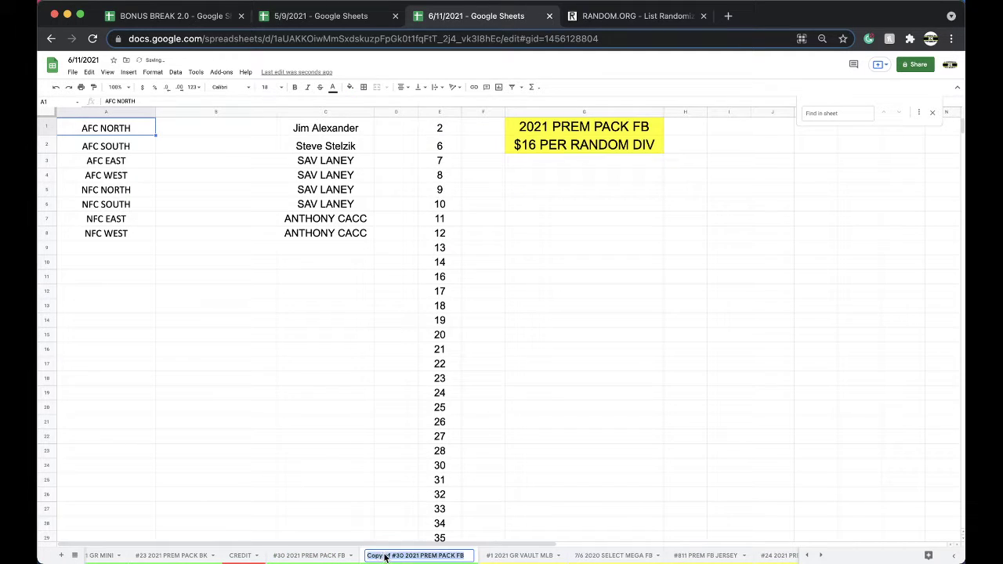
{"action": "left_click_drag", "start_coordinate": [403, 557], "coordinate": [325, 557]}
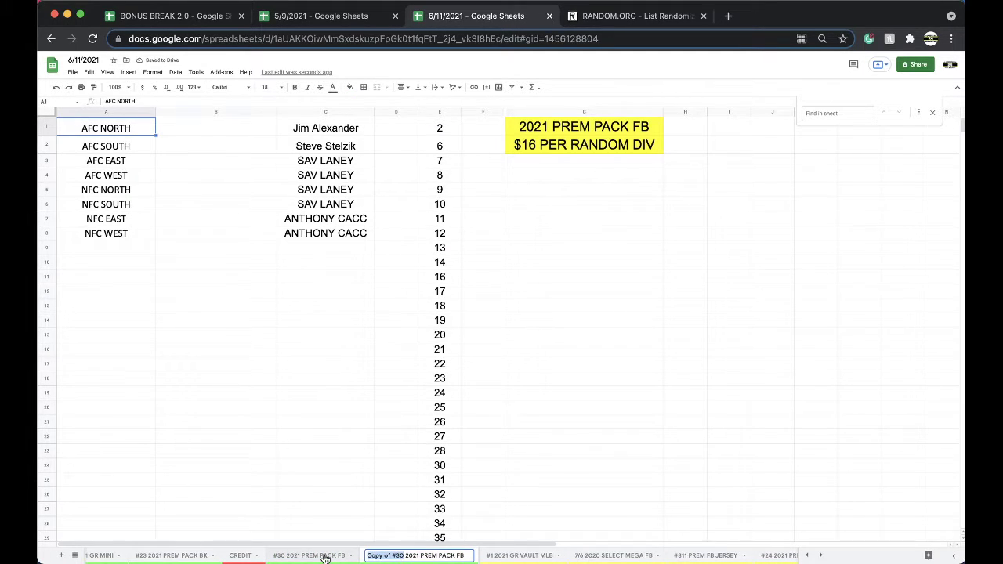
{"action": "type", "text": "#131"}
{"action": "left_click", "coordinate": [349, 506]}
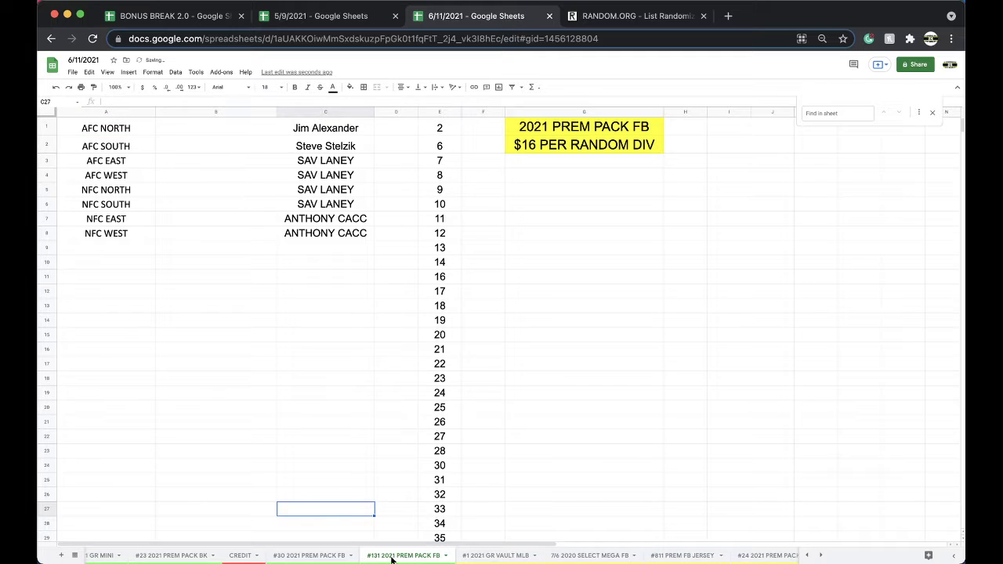
{"action": "double_click", "coordinate": [375, 557]}
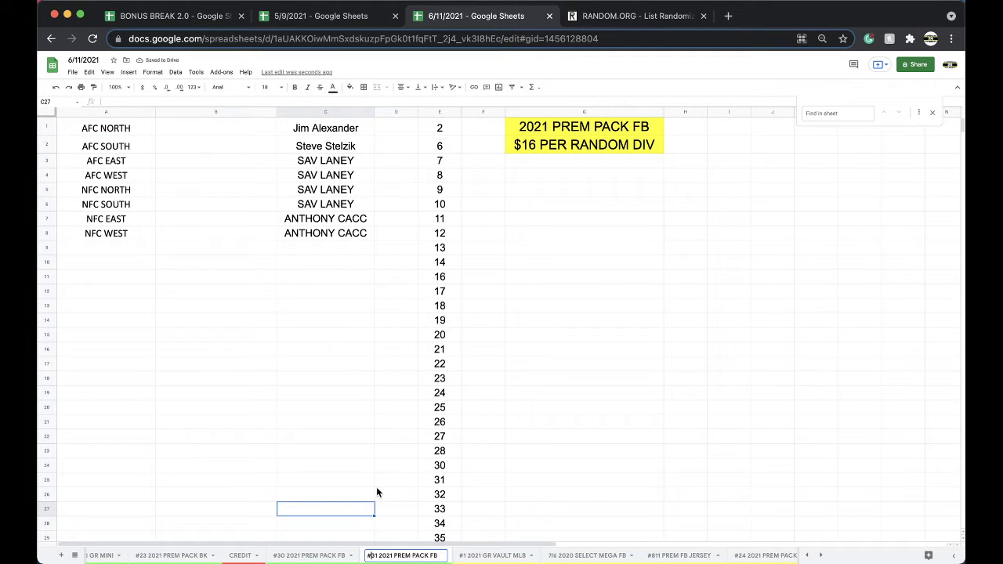
{"action": "left_click", "coordinate": [376, 492]}
Change the #31 sheet's tab color and clear the participant names from C1:C8
{"action": "right_click", "coordinate": [397, 555]}
{"action": "mouse_move", "coordinate": [385, 460]}
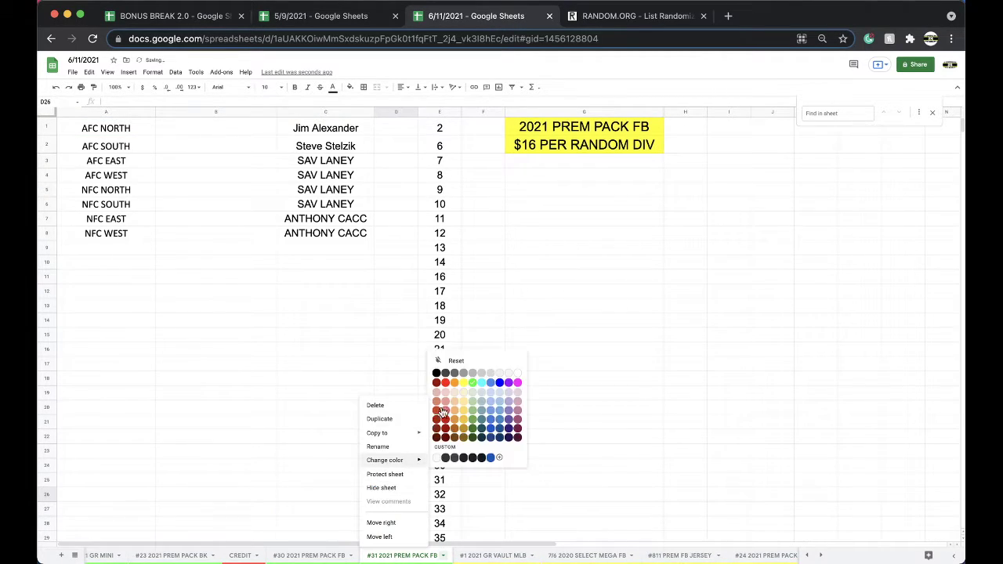
{"action": "left_click", "coordinate": [347, 127]}
{"action": "left_click_drag", "start_coordinate": [321, 130], "coordinate": [326, 146]}
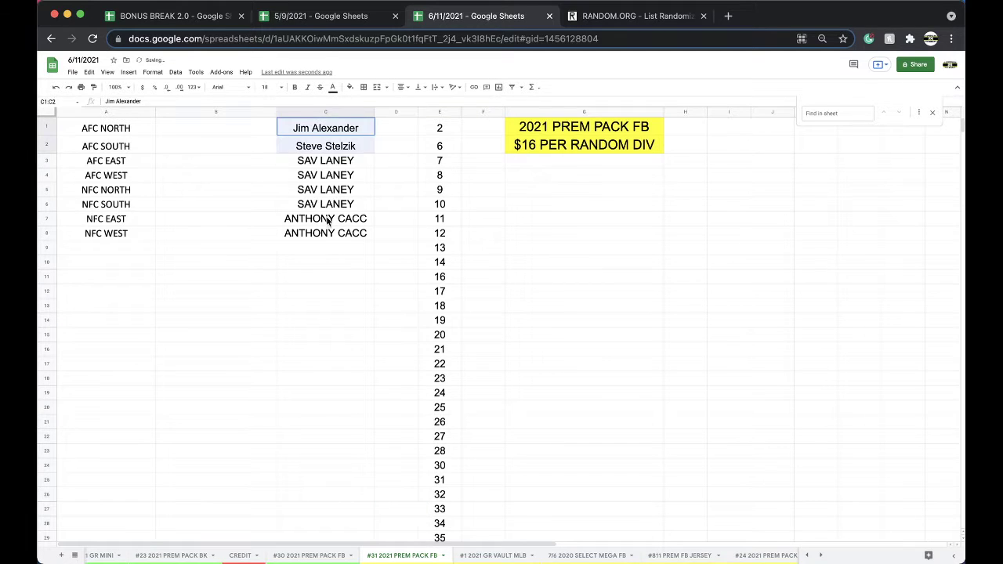
{"action": "left_click_drag", "start_coordinate": [327, 222], "coordinate": [331, 233]}
{"action": "key", "text": "Delete"}
Delete row 126 containing 155 and move the #31 sheet after #811 PREM FB JERSEY
{"action": "scroll", "coordinate": [405, 284], "scroll_direction": "down", "scroll_amount": 10}
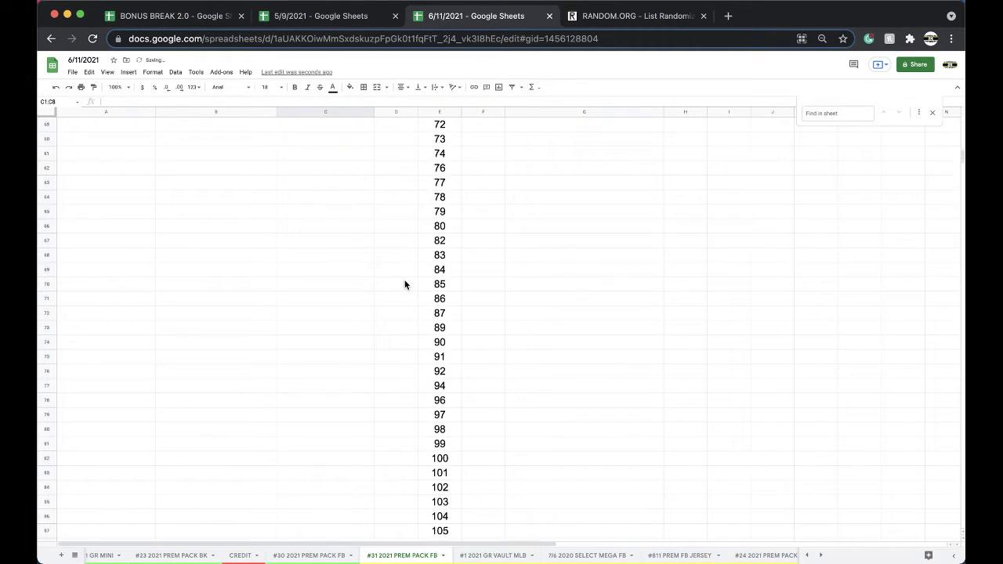
{"action": "scroll", "coordinate": [405, 284], "scroll_direction": "down", "scroll_amount": 15}
{"action": "right_click", "coordinate": [439, 213]}
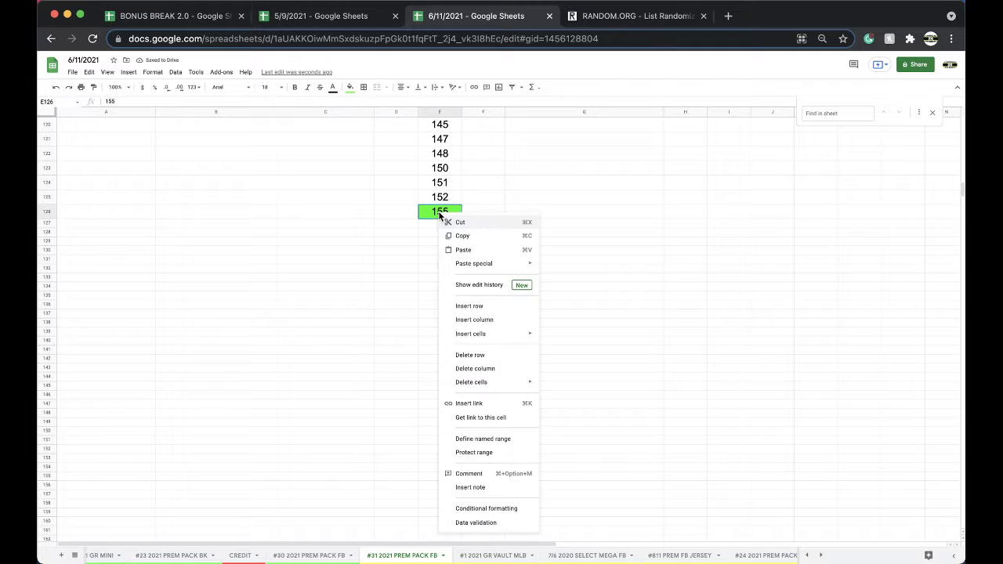
{"action": "left_click", "coordinate": [468, 355]}
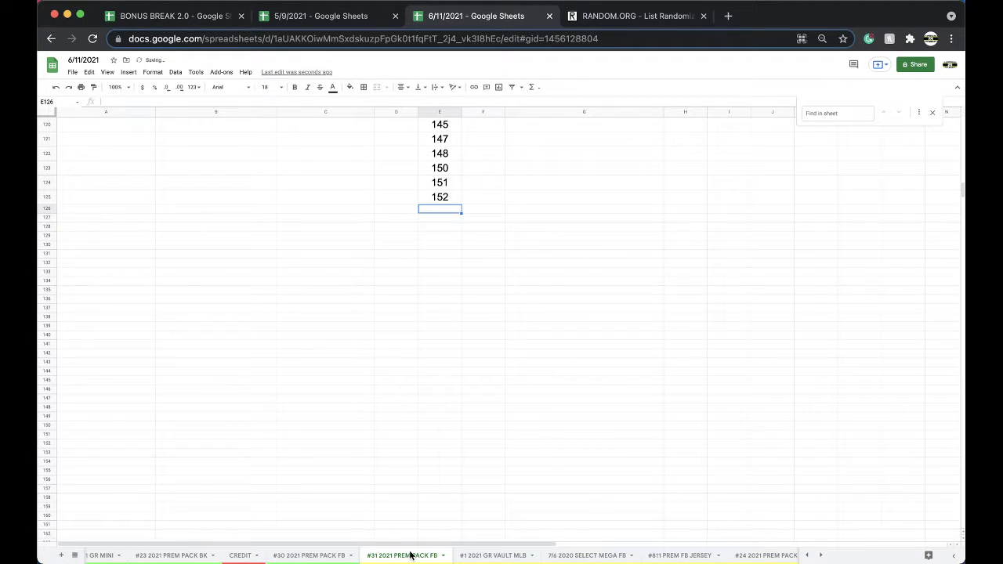
{"action": "left_click_drag", "start_coordinate": [409, 555], "coordinate": [680, 556]}
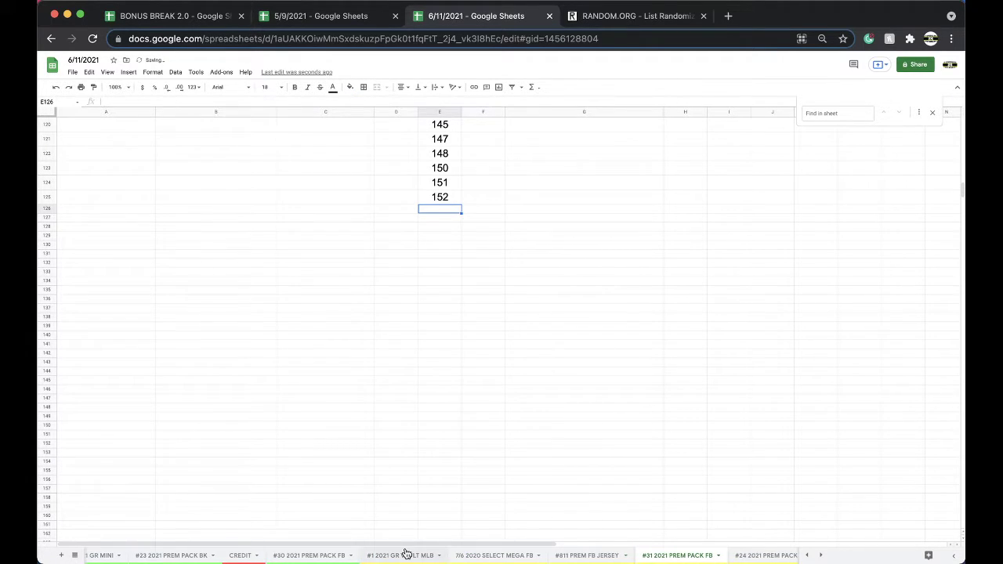
Copy the participant names in C1:C8 of the #30 2021 PREM PACK FB sheet into an empty List Randomizer form
{"action": "left_click", "coordinate": [313, 555]}
{"action": "scroll", "coordinate": [342, 484], "scroll_direction": "up", "scroll_amount": 20}
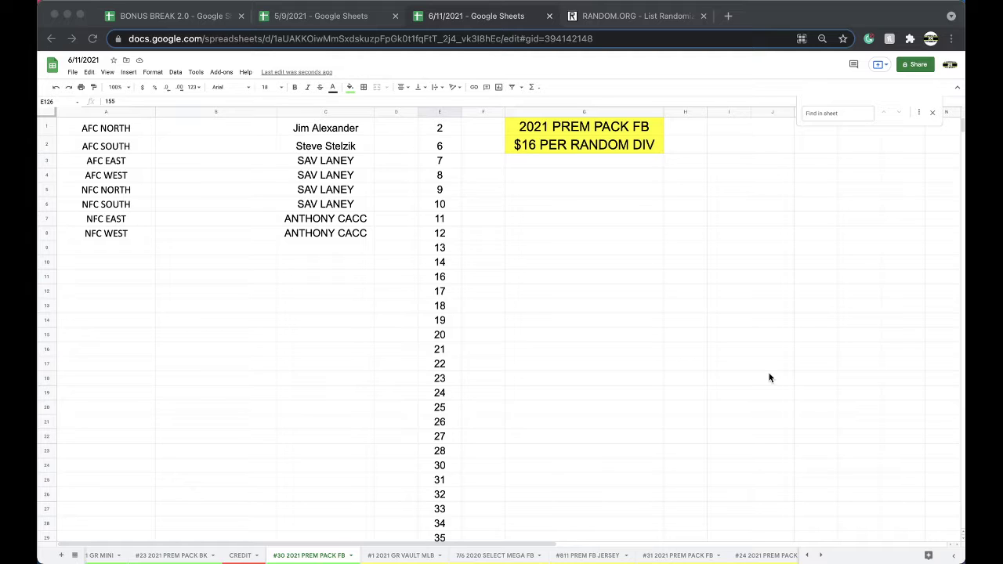
{"action": "left_click", "coordinate": [384, 230]}
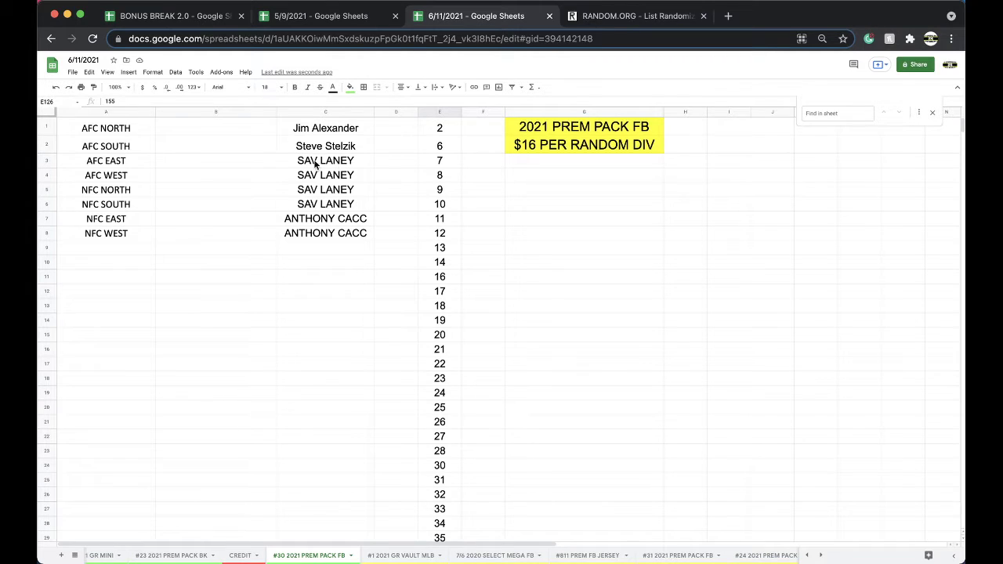
{"action": "left_click_drag", "start_coordinate": [316, 165], "coordinate": [317, 207]}
{"action": "left_click_drag", "start_coordinate": [312, 128], "coordinate": [324, 230]}
{"action": "key", "text": "super+c"}
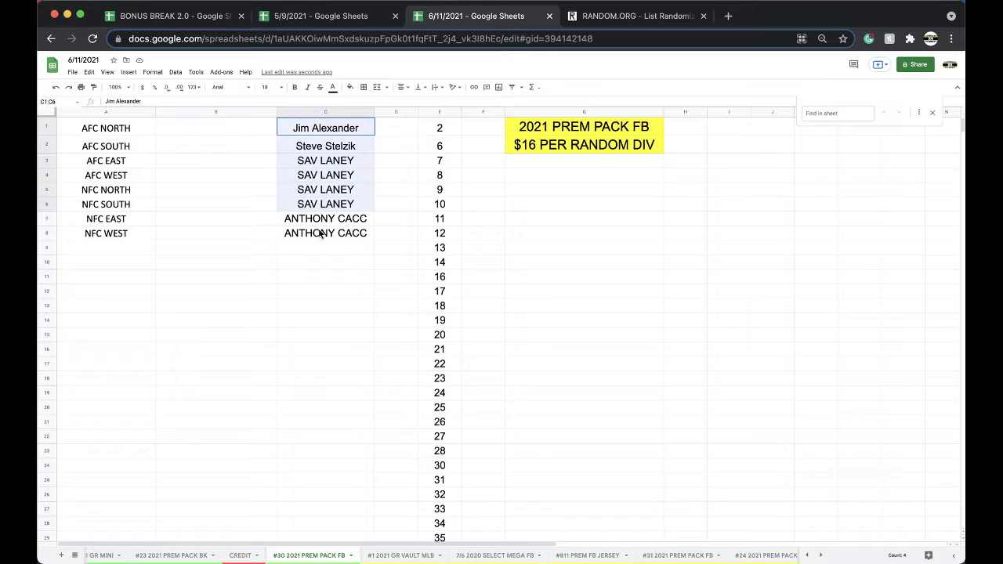
{"action": "left_click", "coordinate": [603, 17]}
{"action": "key", "text": "Return"}
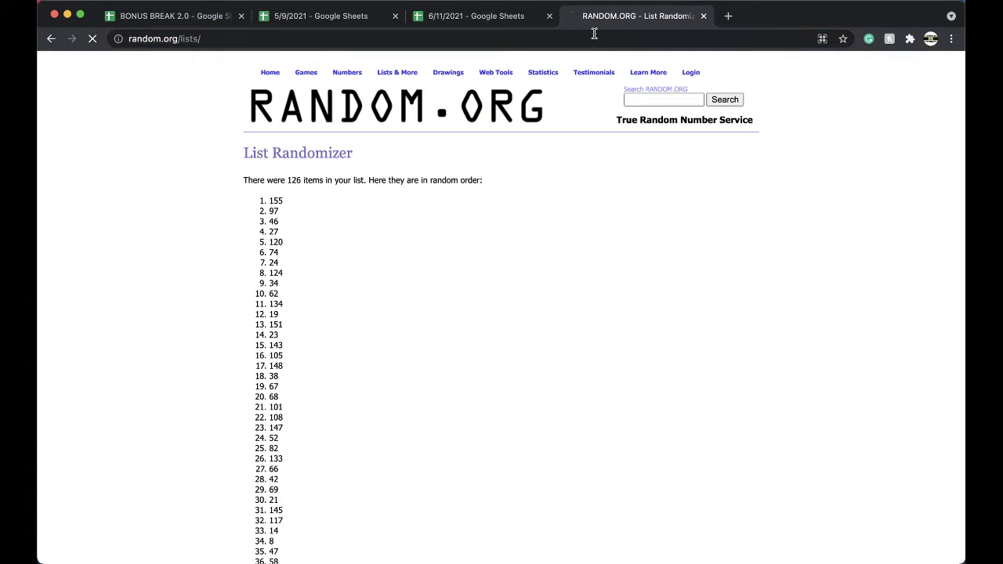
{"action": "left_click", "coordinate": [337, 300]}
{"action": "key", "text": "super+v"}
Randomize the list of eight participant names five times
{"action": "left_click", "coordinate": [279, 450]}
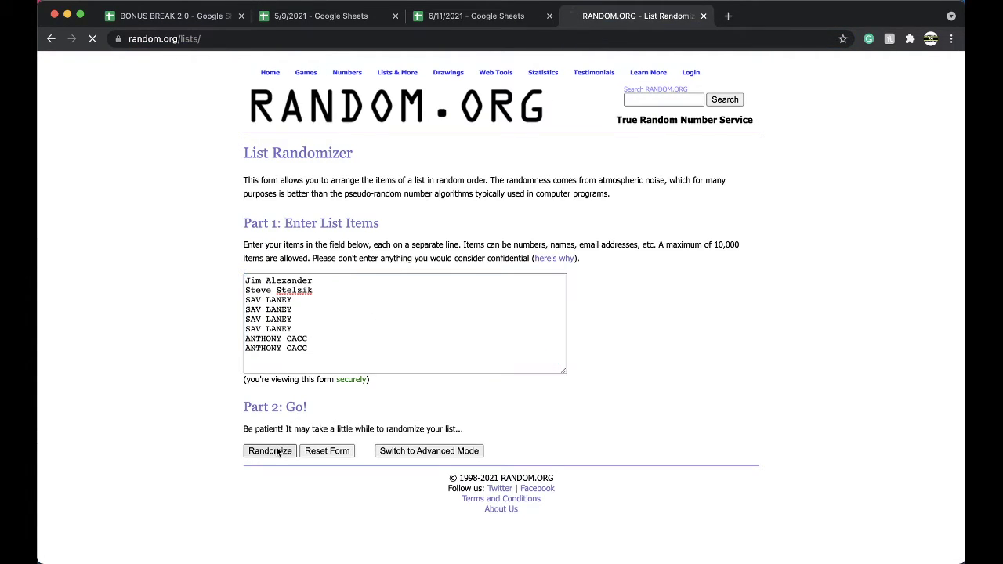
{"action": "left_click", "coordinate": [257, 352]}
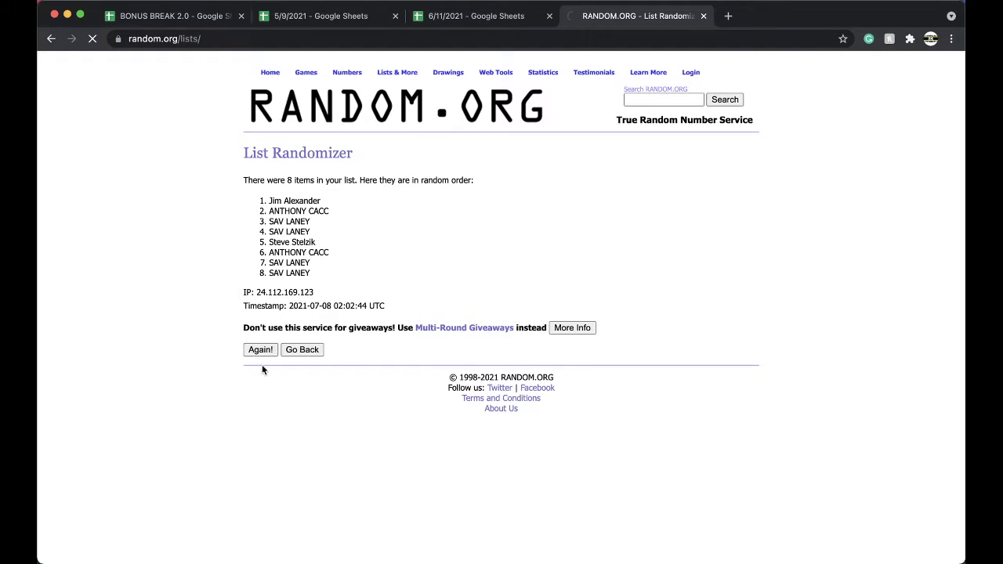
{"action": "left_click", "coordinate": [260, 373]}
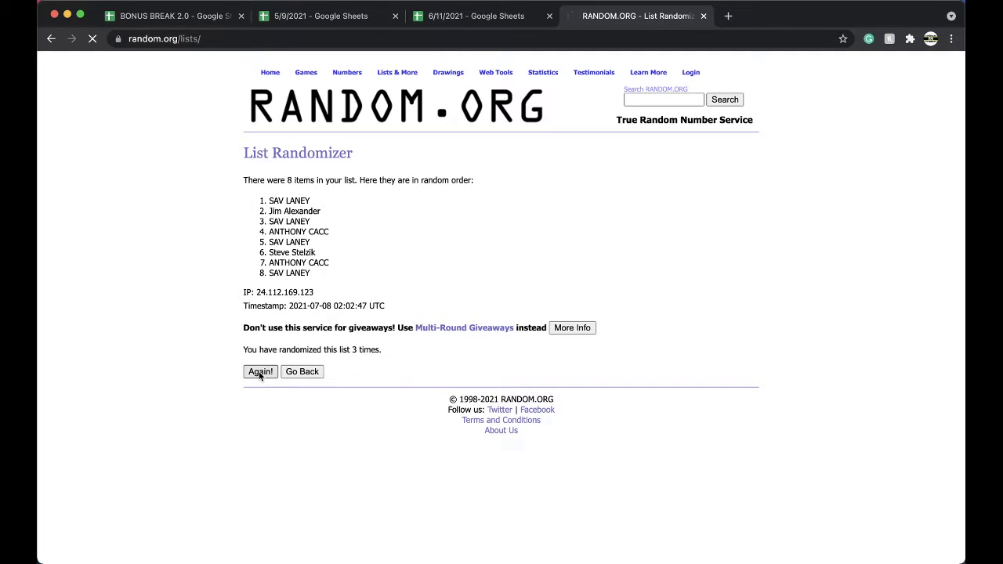
{"action": "left_click", "coordinate": [259, 373]}
Copy the randomized names into the #30 sheet starting at B1 and set their font size to 18
{"action": "left_click_drag", "start_coordinate": [270, 200], "coordinate": [334, 276]}
{"action": "key", "text": "super+c"}
{"action": "left_click", "coordinate": [475, 16]}
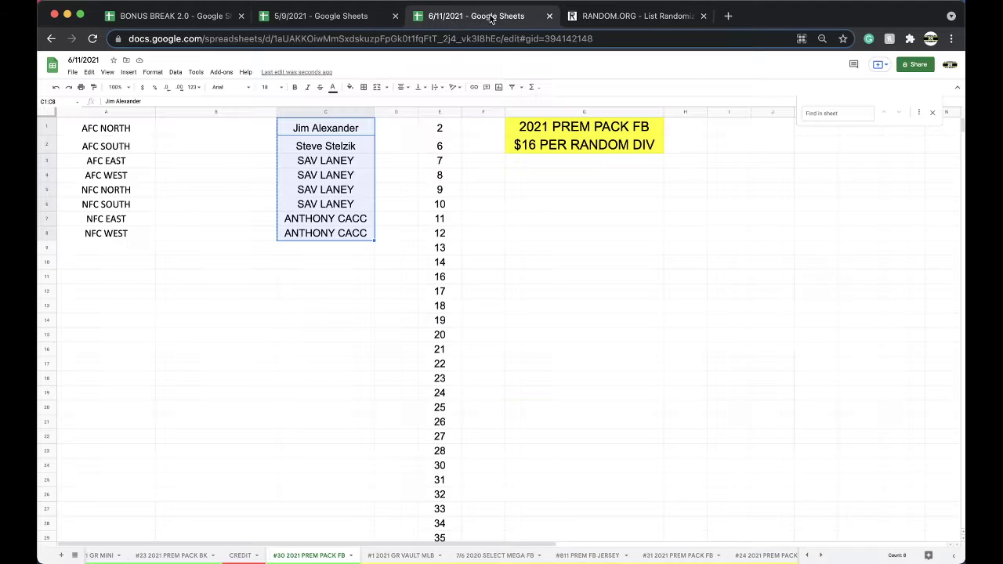
{"action": "left_click", "coordinate": [242, 128]}
{"action": "key", "text": "super+v"}
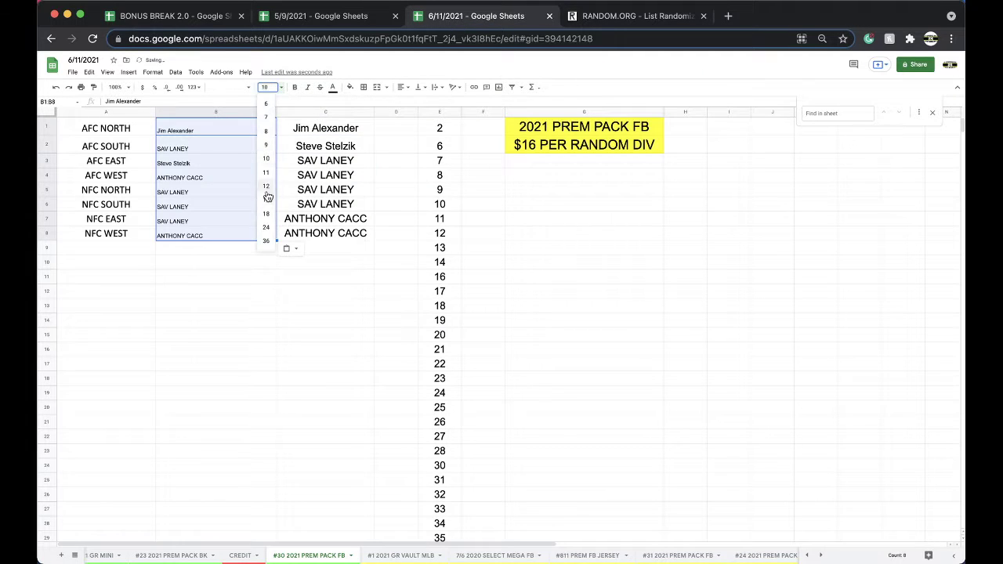
Go through the randomized names in B1:B8 one by one against their divisions in column A
{"action": "left_click", "coordinate": [197, 132]}
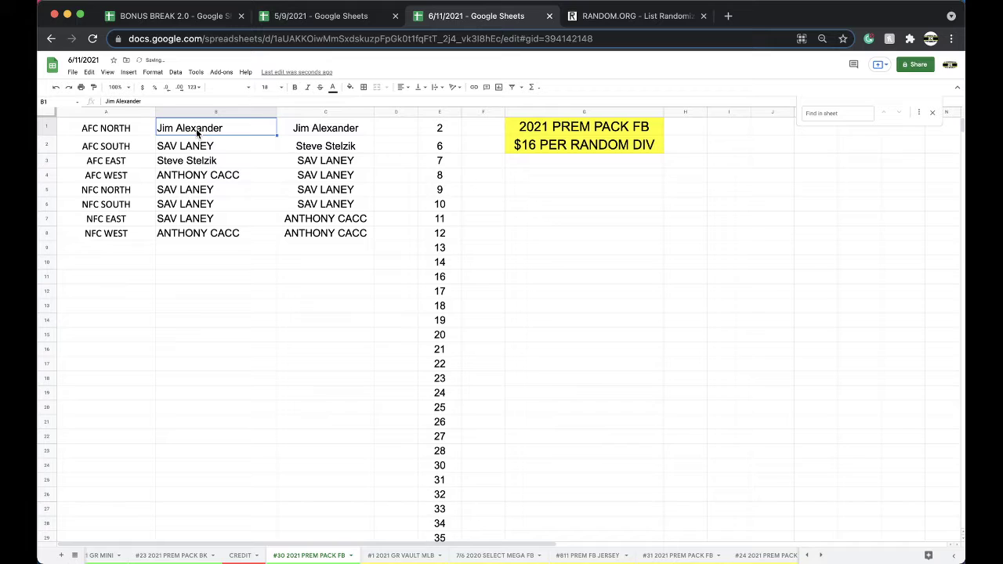
{"action": "key", "text": "Down"}
{"action": "key", "text": "Down"}
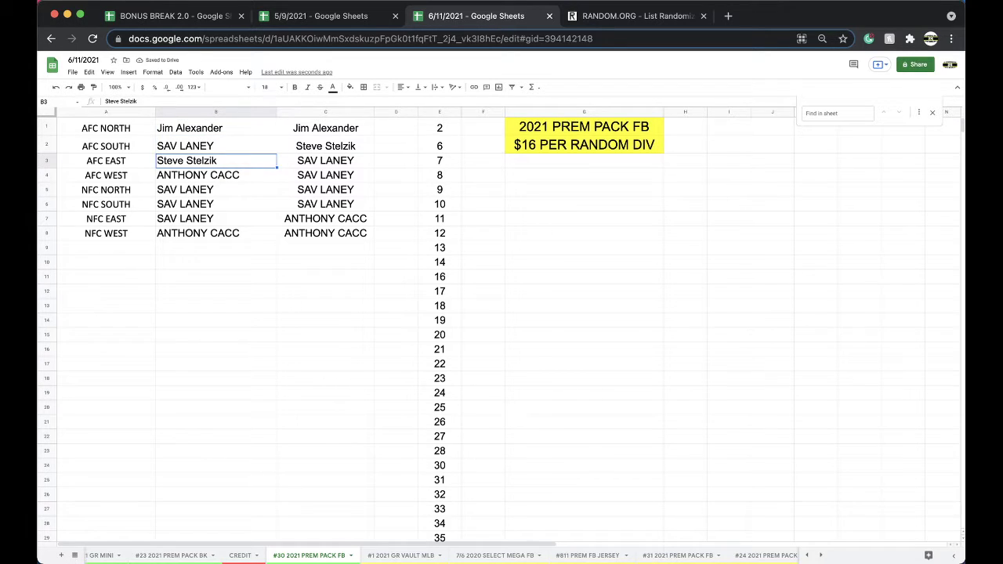
{"action": "key", "text": "Down"}
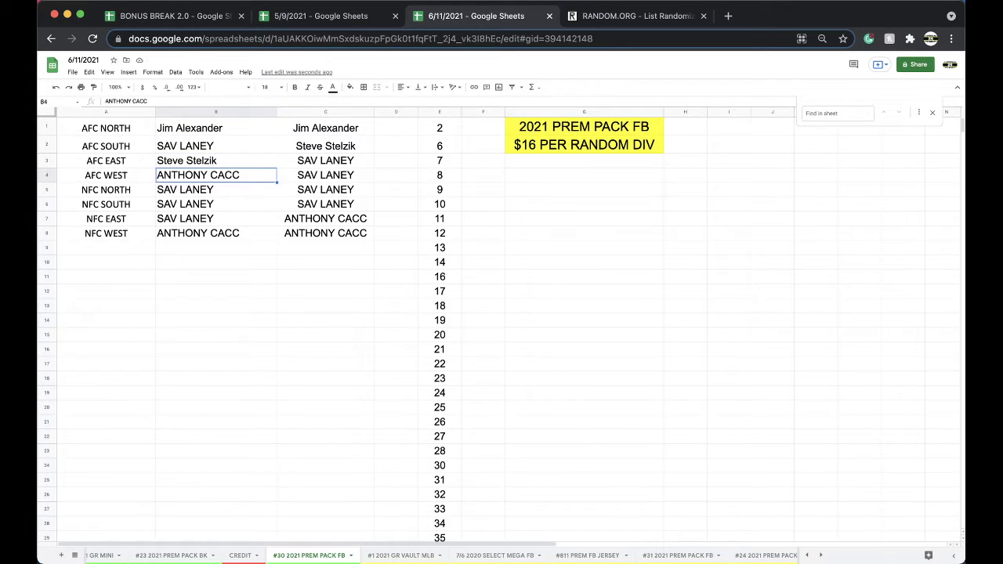
{"action": "key", "text": "Down"}
{"action": "key", "text": "Down"}
{"action": "key", "text": "Down"}
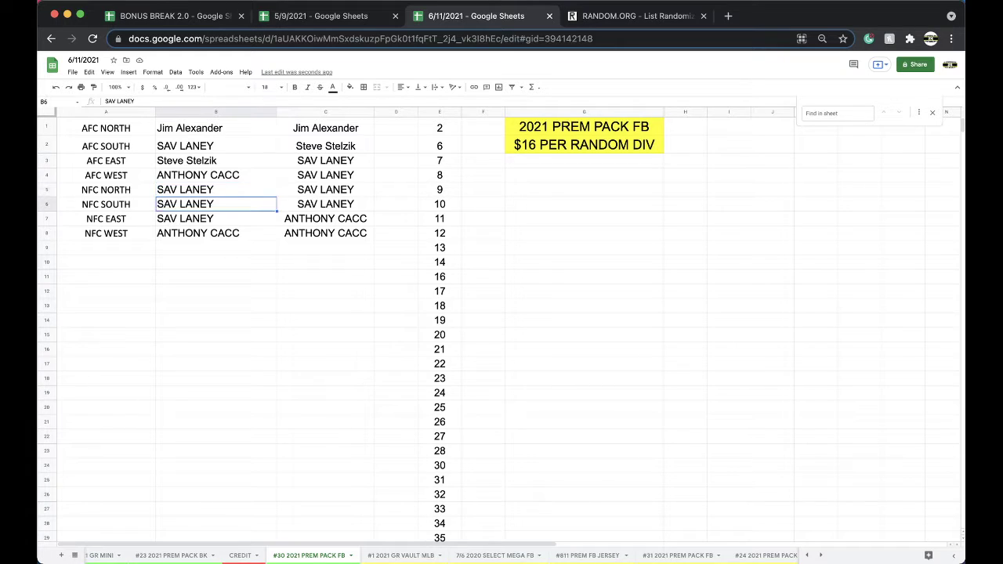
{"action": "key", "text": "Down"}
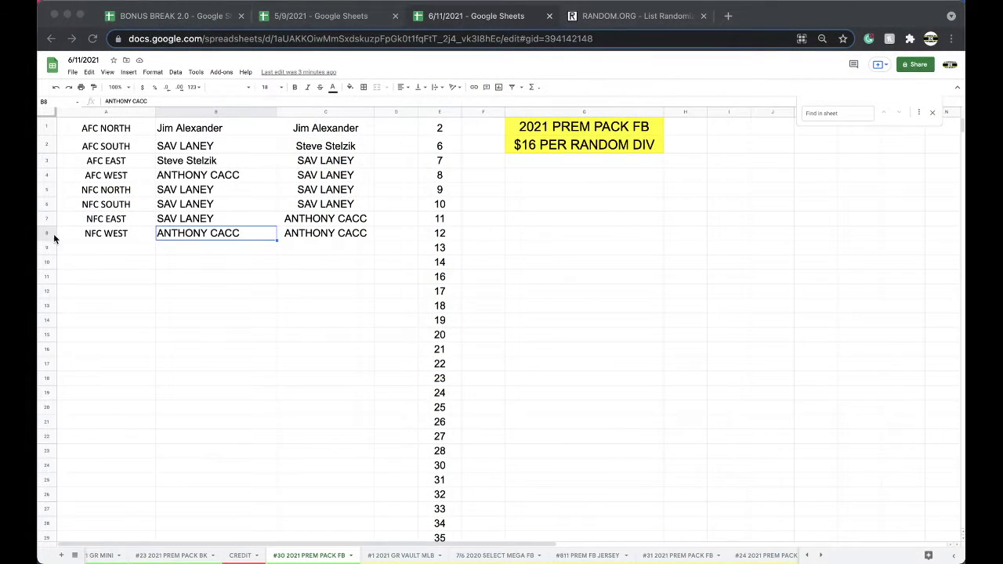
Fill the name cell B4 beside AFC WEST with green
{"action": "left_click", "coordinate": [192, 176]}
{"action": "left_click", "coordinate": [192, 177]}
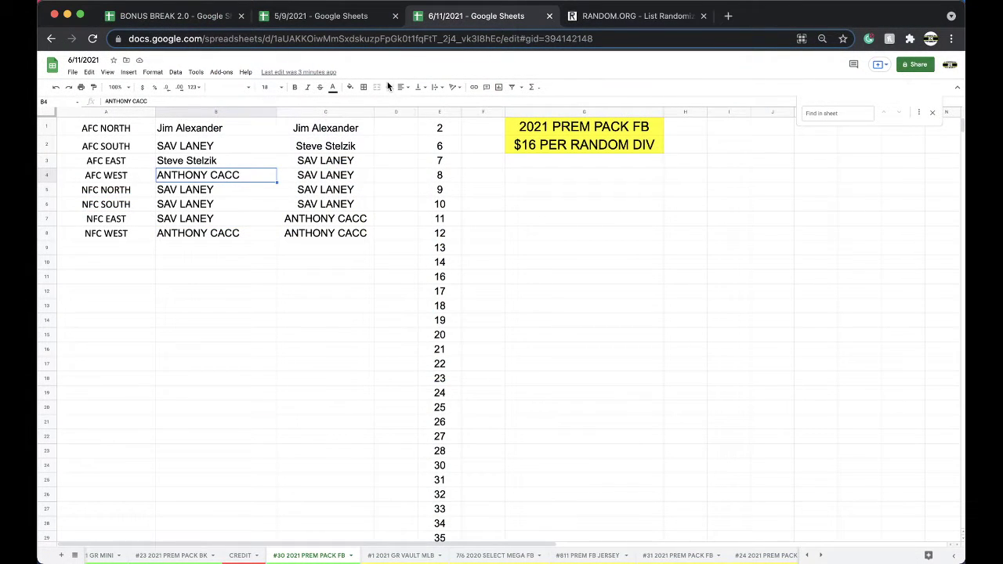
{"action": "left_click", "coordinate": [351, 87]}
{"action": "left_click", "coordinate": [386, 127]}
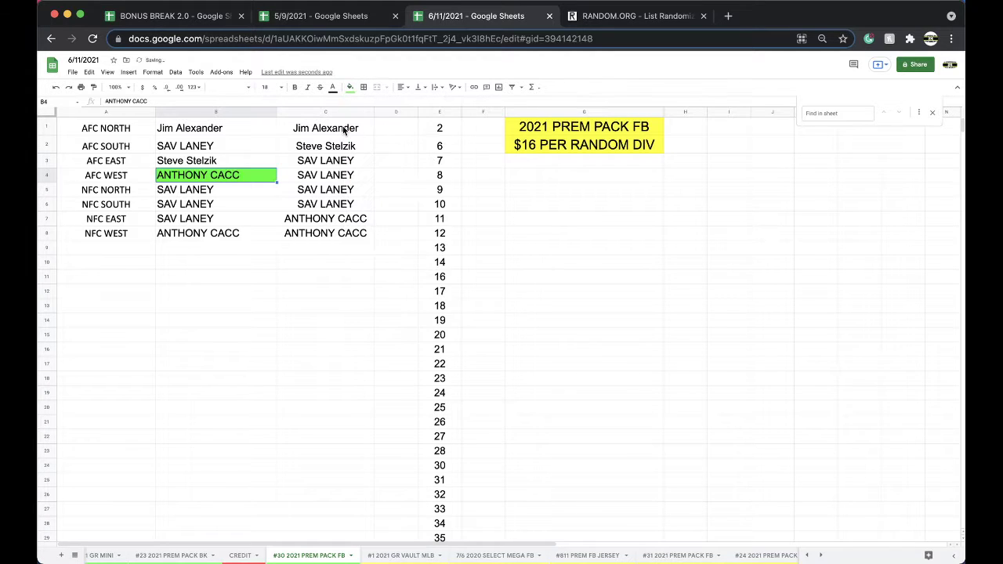
Copy the original names in C1:C8 again and paste them into a cleared List Randomizer form for another draw
{"action": "left_click_drag", "start_coordinate": [342, 129], "coordinate": [347, 233]}
{"action": "key", "text": "super+c"}
{"action": "left_click", "coordinate": [581, 17]}
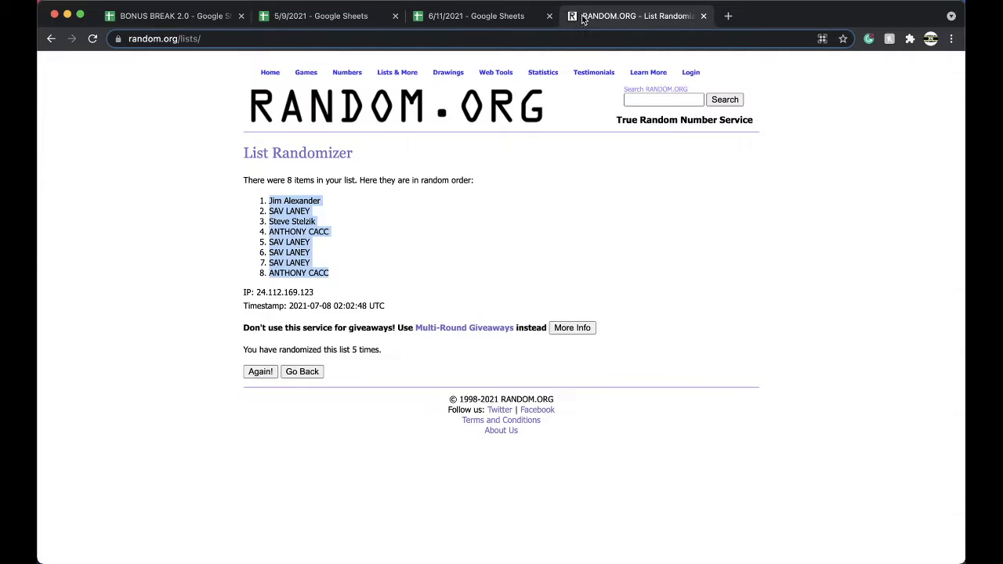
{"action": "left_click", "coordinate": [555, 38]}
{"action": "key", "text": "Return"}
{"action": "left_click", "coordinate": [343, 321]}
{"action": "key", "text": "super+v"}
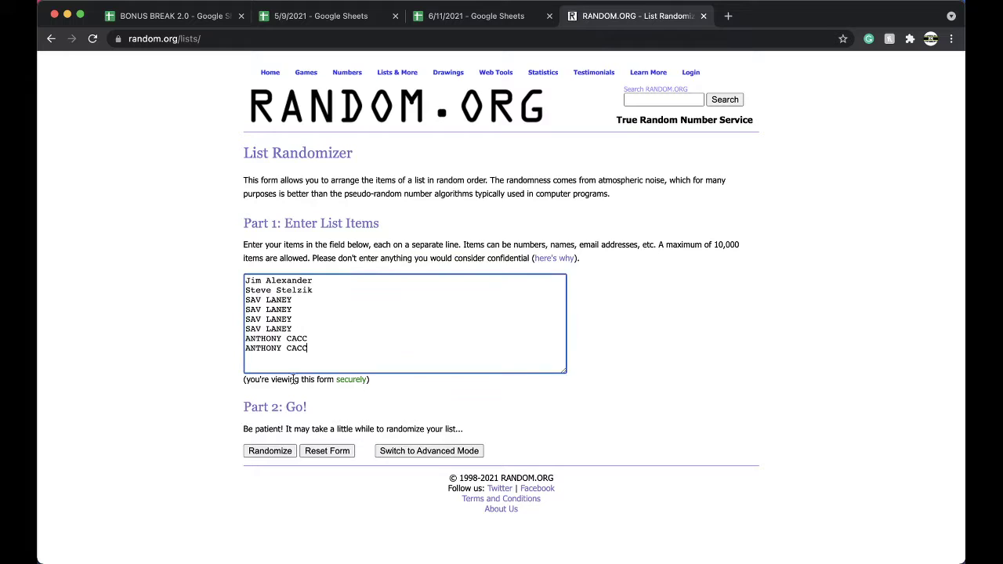
Randomize the pasted name list five times and copy the name drawn in first place
{"action": "left_click", "coordinate": [266, 452]}
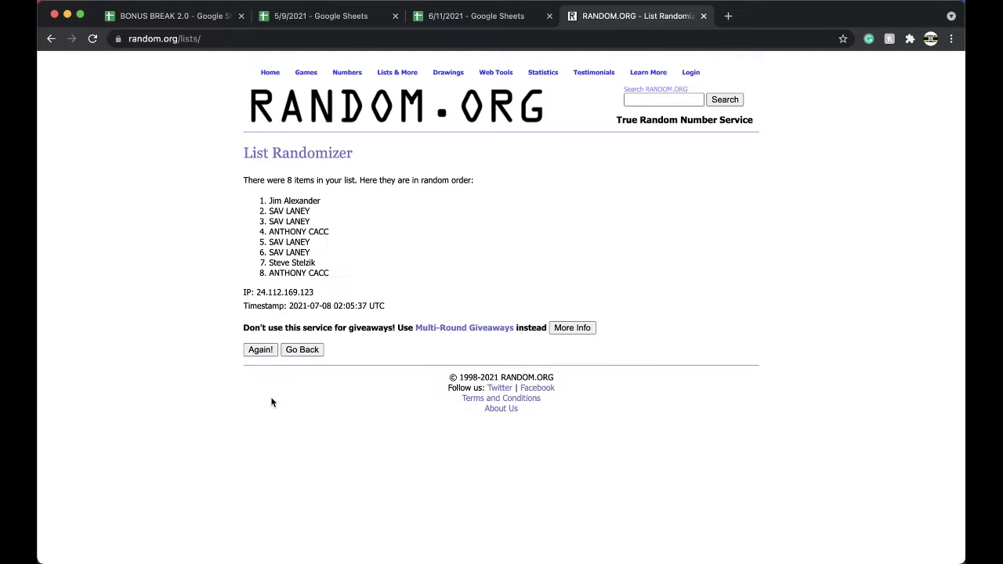
{"action": "left_click", "coordinate": [261, 349]}
{"action": "left_click", "coordinate": [252, 371]}
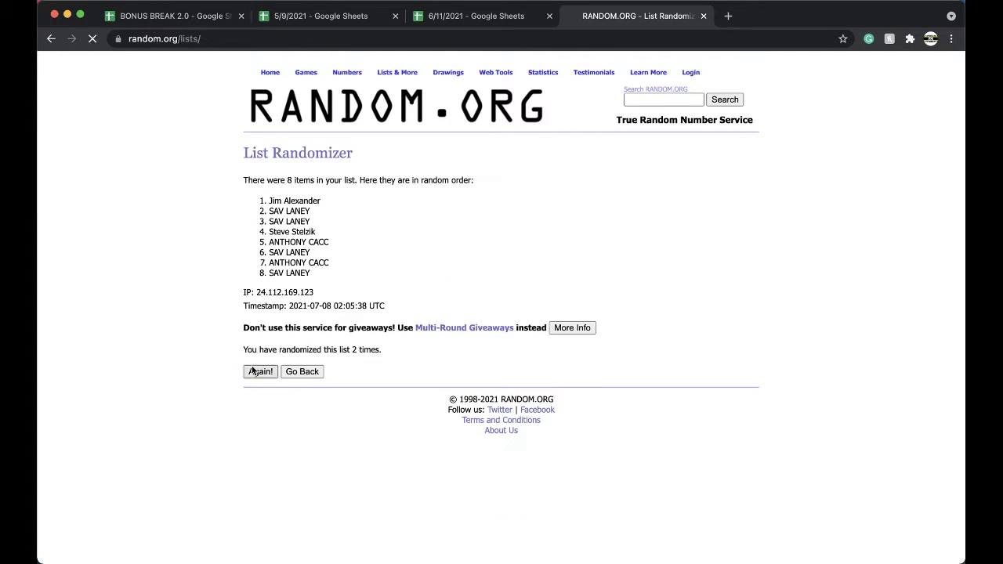
{"action": "left_click", "coordinate": [253, 372]}
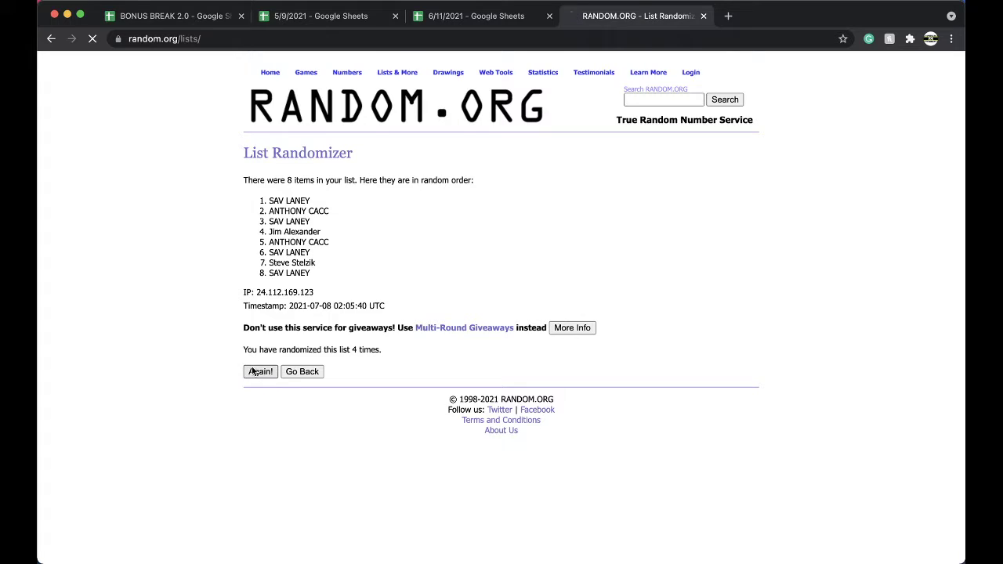
{"action": "triple_click", "coordinate": [289, 200]}
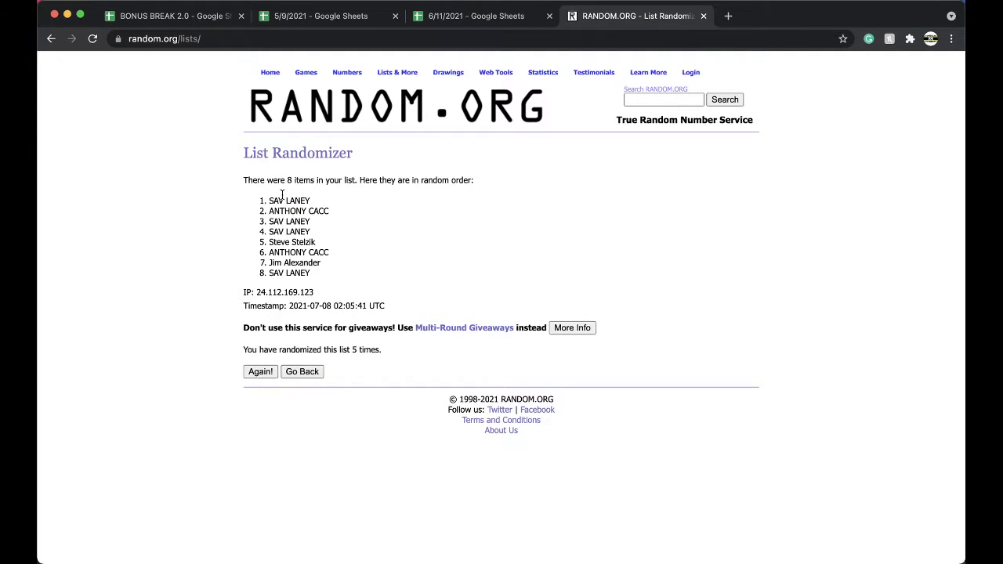
{"action": "triple_click", "coordinate": [280, 198]}
{"action": "key", "text": "super+c"}
Paste the drawn name into C4 of the #290 BONUS FOOTBALL sheet in BONUS BREAK 2.0, keeping the cell's own formatting
{"action": "left_click", "coordinate": [476, 16]}
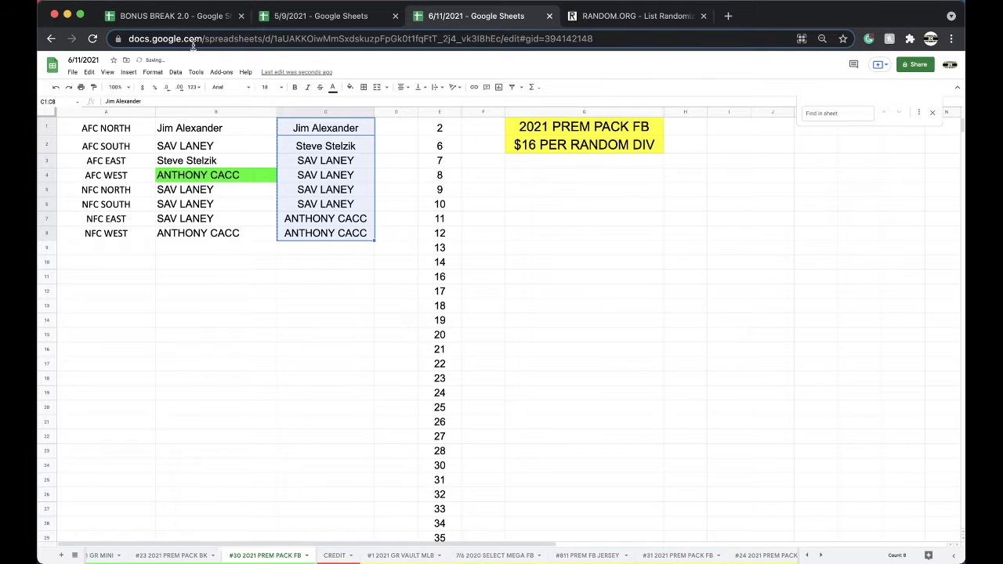
{"action": "left_click", "coordinate": [182, 18]}
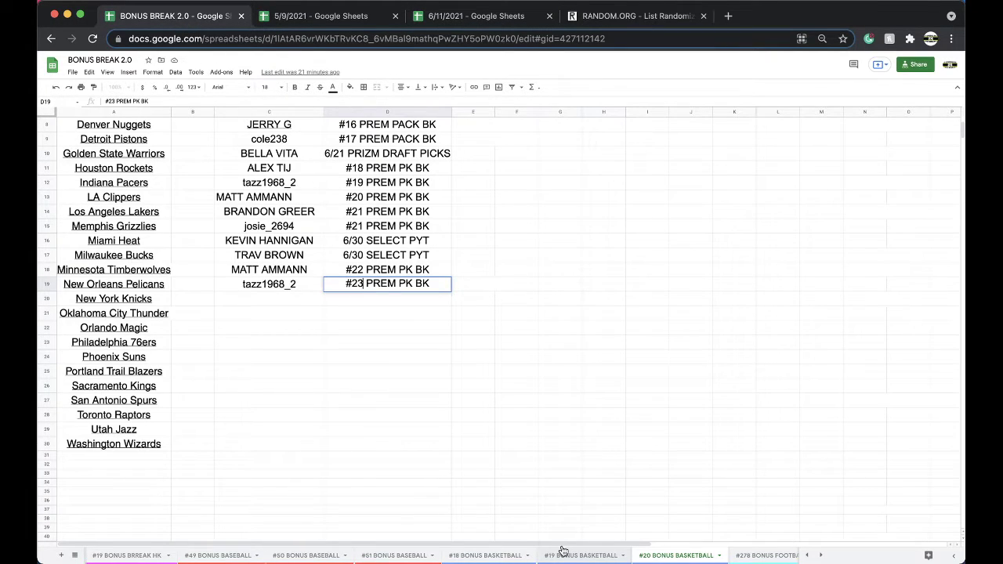
{"action": "scroll", "coordinate": [561, 554], "scroll_direction": "right", "scroll_amount": 10}
{"action": "left_click", "coordinate": [716, 555]}
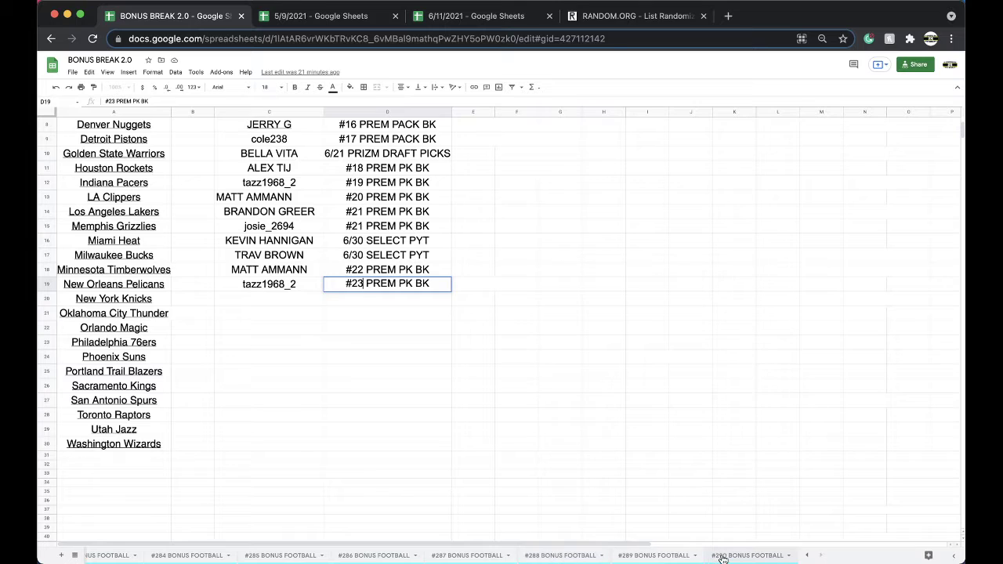
{"action": "left_click", "coordinate": [336, 168]}
{"action": "key", "text": "super+v"}
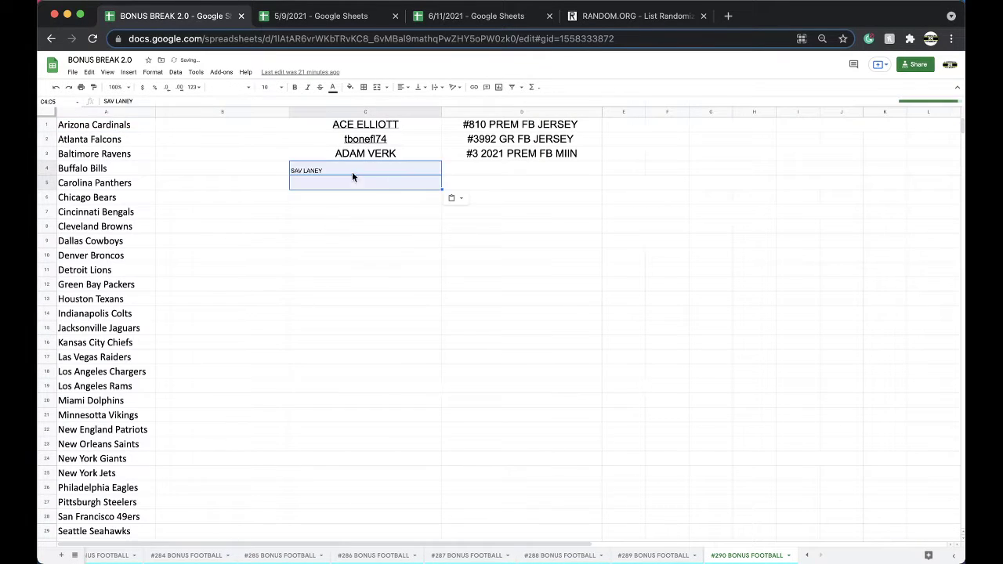
{"action": "left_click", "coordinate": [455, 200]}
{"action": "left_click", "coordinate": [468, 207]}
Enter the source break "#30 PREM PK FB" in D4 beside the newly added bonus winner
{"action": "left_click", "coordinate": [476, 167]}
{"action": "type", "text": "#"}
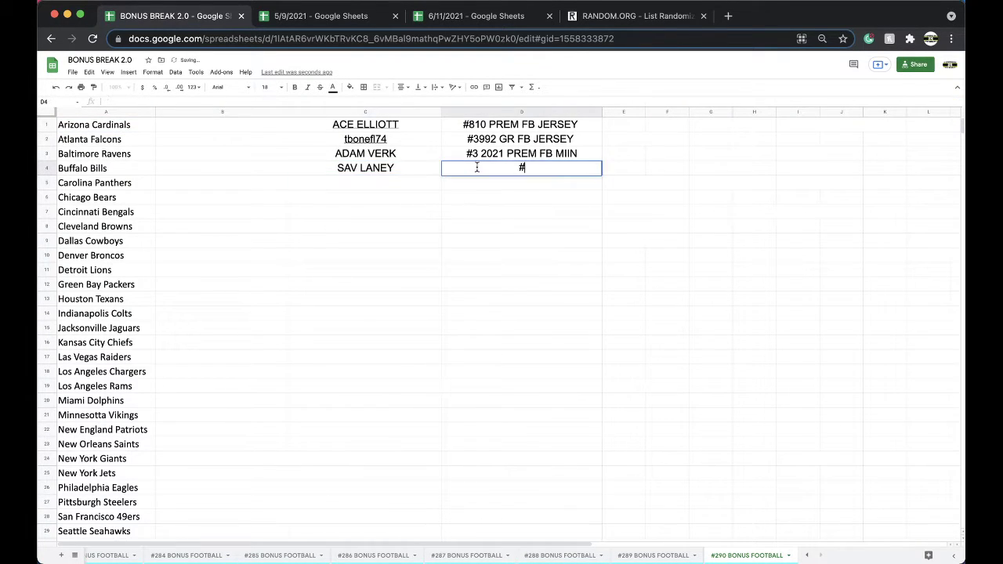
{"action": "type", "text": "30 PREM FB"}
{"action": "key", "text": "BackSpace"}
{"action": "key", "text": "BackSpace"}
{"action": "type", "text": "PK FB"}
Look through the upcoming break sheets in the 6/11/2021 spreadsheet, ending on #1 2021 GR VAULT MLB
{"action": "left_click", "coordinate": [454, 16]}
{"action": "left_click", "coordinate": [412, 556]}
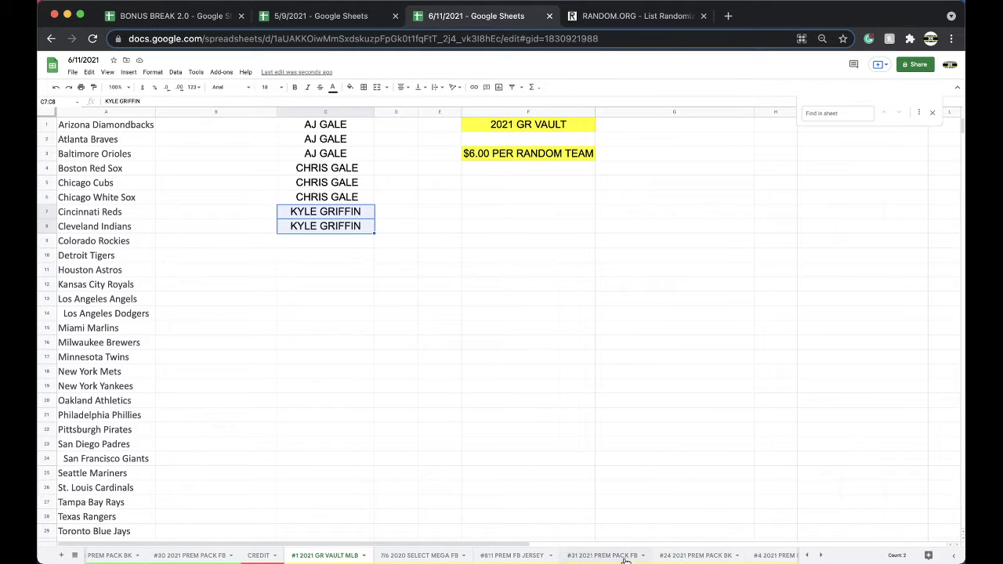
{"action": "left_click", "coordinate": [599, 556]}
{"action": "left_click", "coordinate": [532, 558]}
{"action": "left_click", "coordinate": [435, 558]}
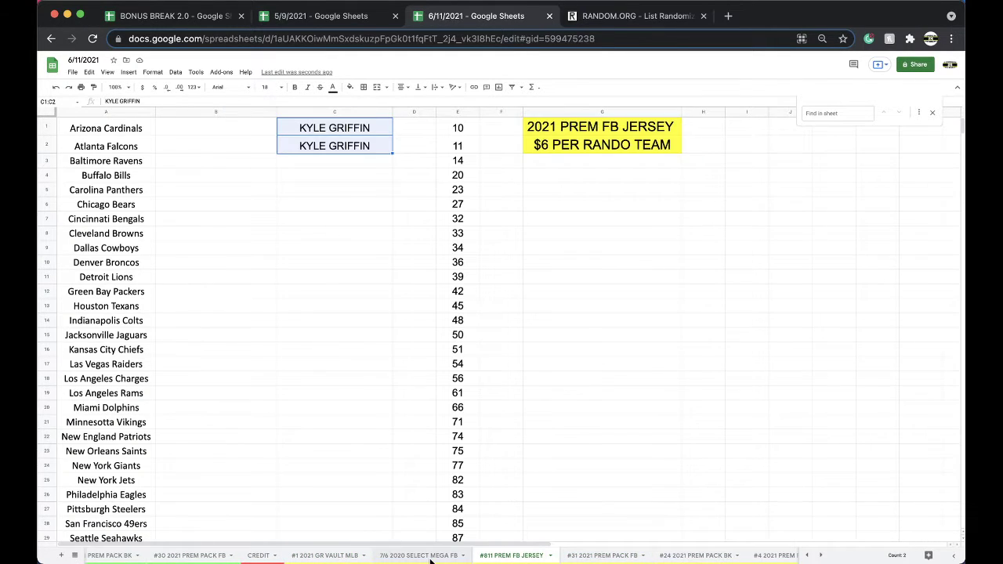
{"action": "left_click", "coordinate": [324, 555]}
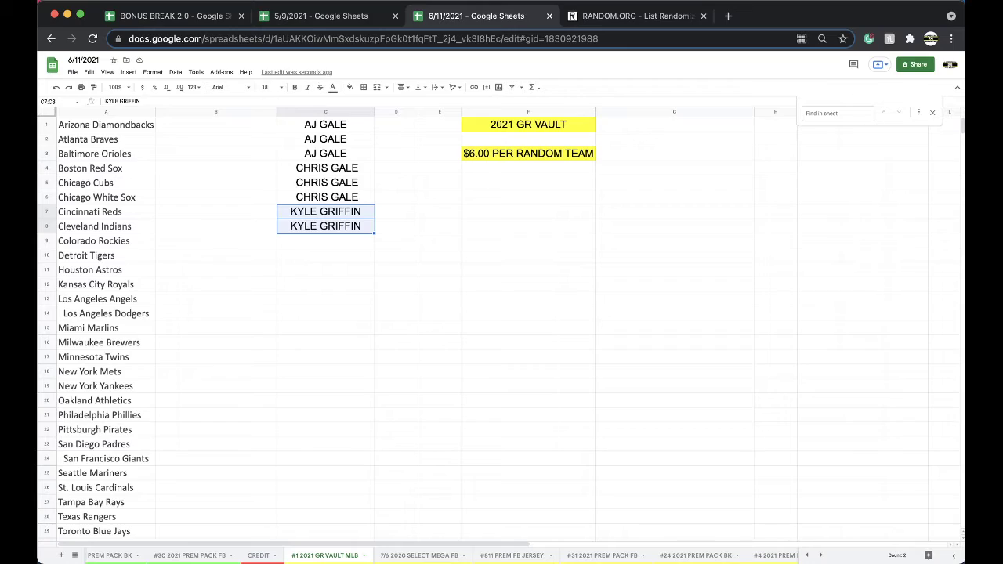